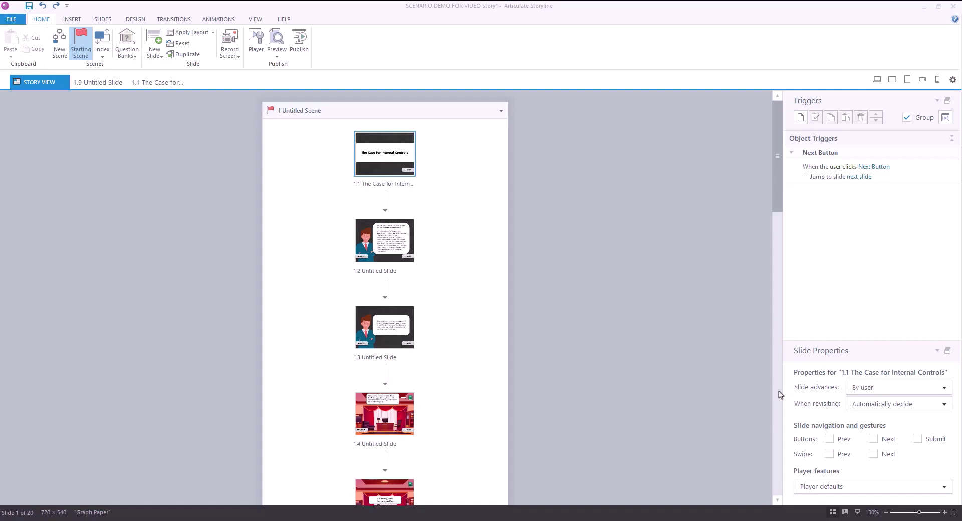
# - Inspect the triggers of slides 1.9, 1.13 and 1.20, then open title slide 1.1
pyautogui.scroll(-3, 661, 340)
pyautogui.scroll(-3, 672, 341)
pyautogui.scroll(-3, 665, 338)
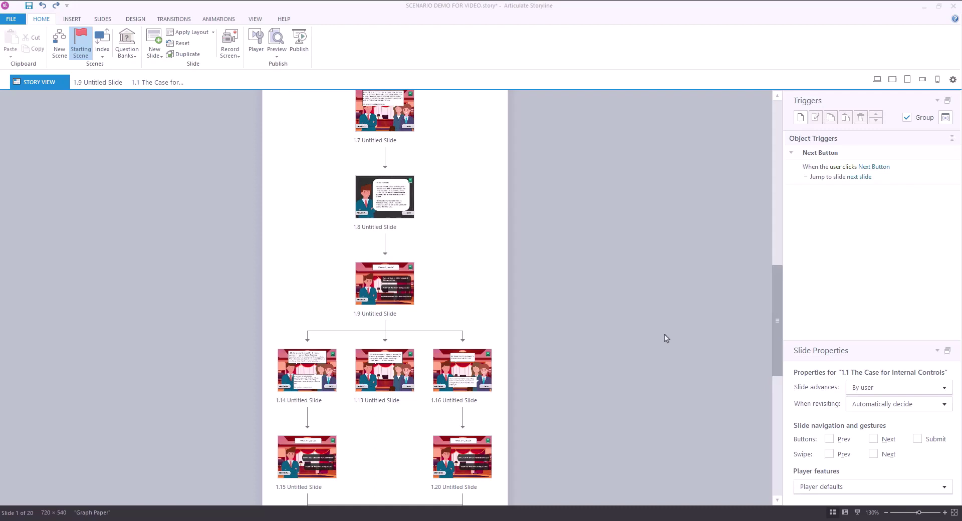
pyautogui.click(389, 289)
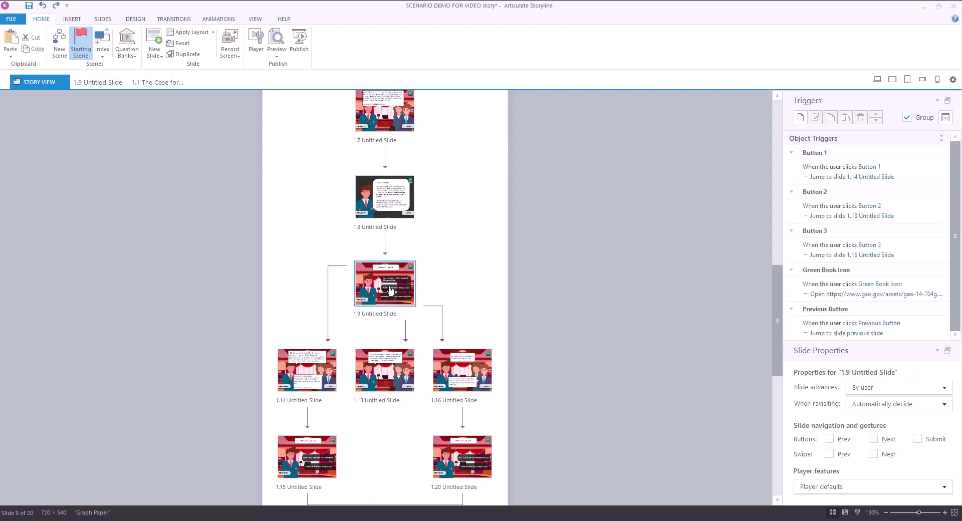
pyautogui.scroll(-2, 390, 289)
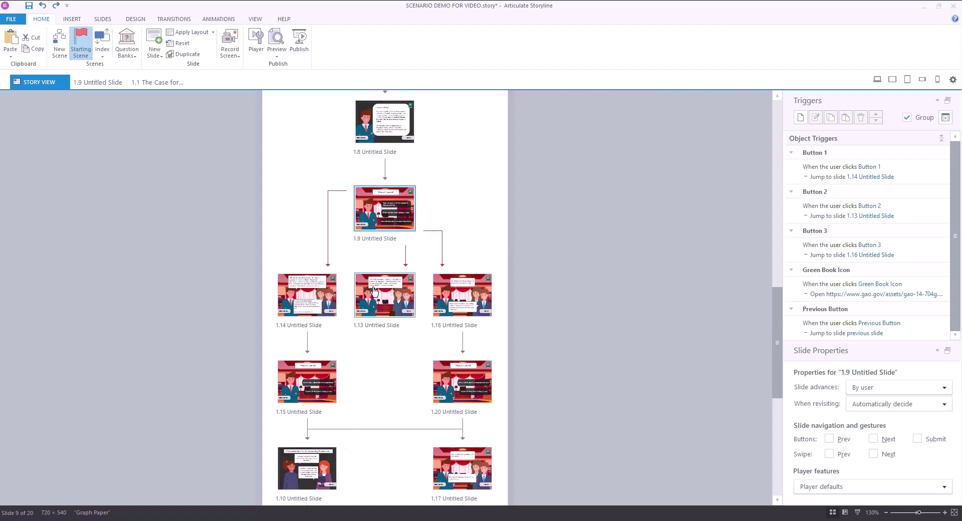
pyautogui.click(374, 291)
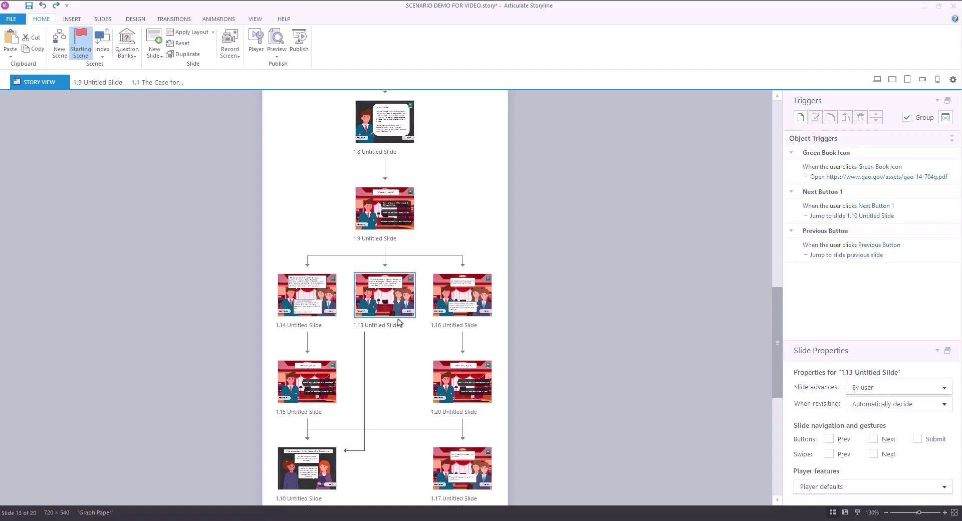
pyautogui.click(484, 400)
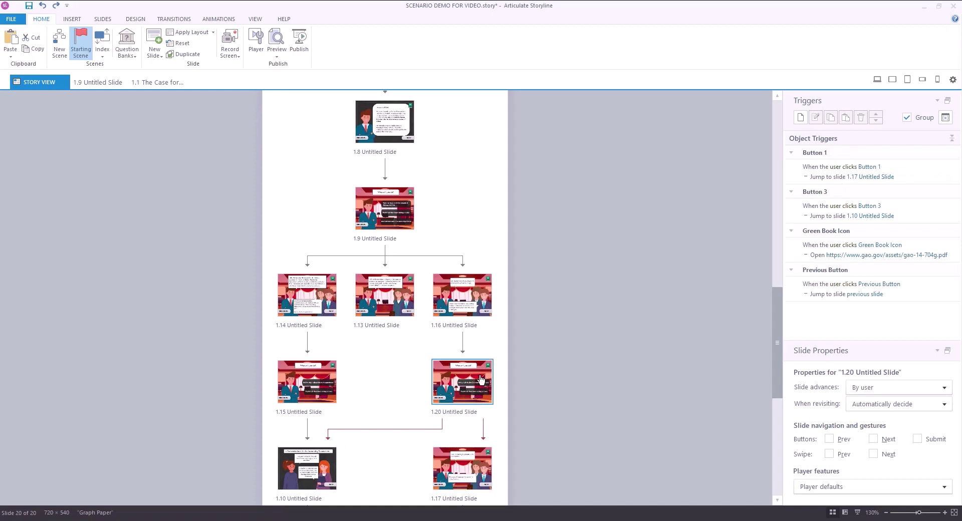
pyautogui.click(146, 84)
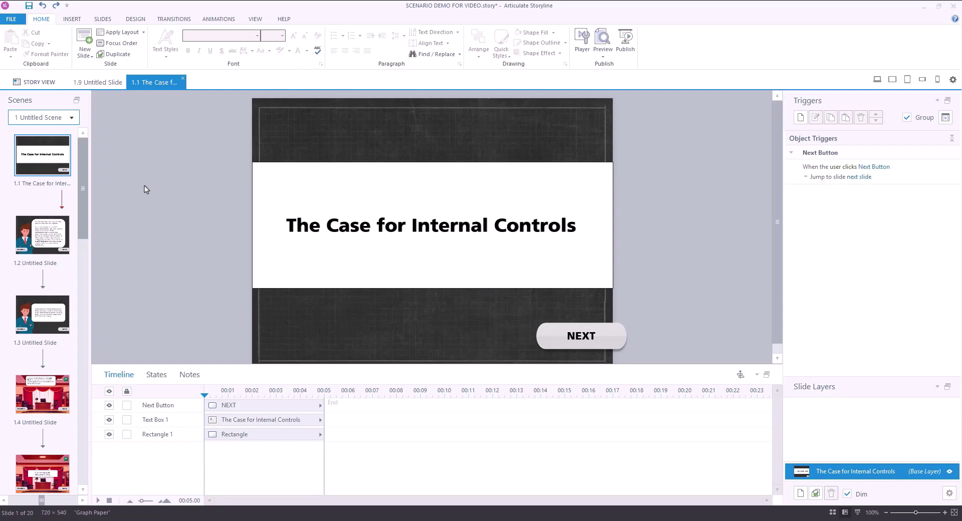
# - Step through slides 1.2, 1.3 and 1.4 to reach slide 1.5
pyautogui.click(31, 232)
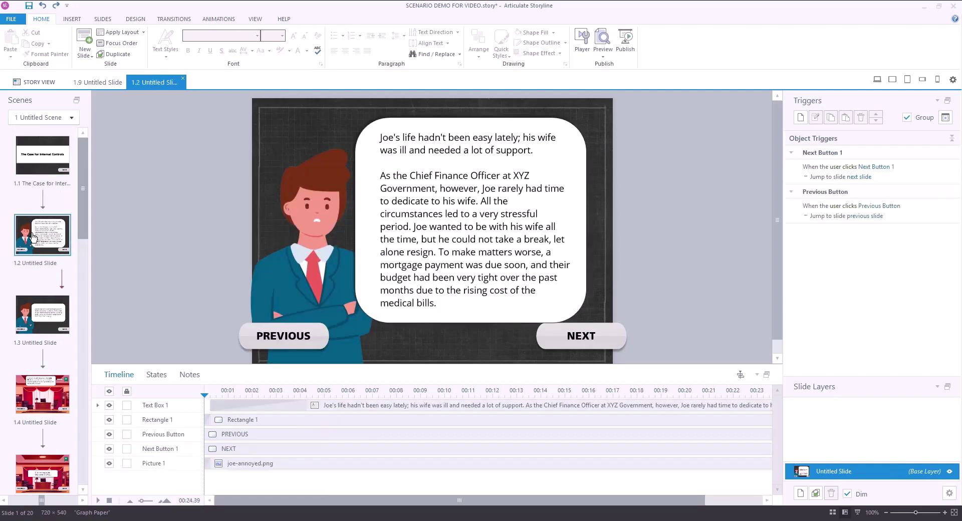
pyautogui.click(45, 326)
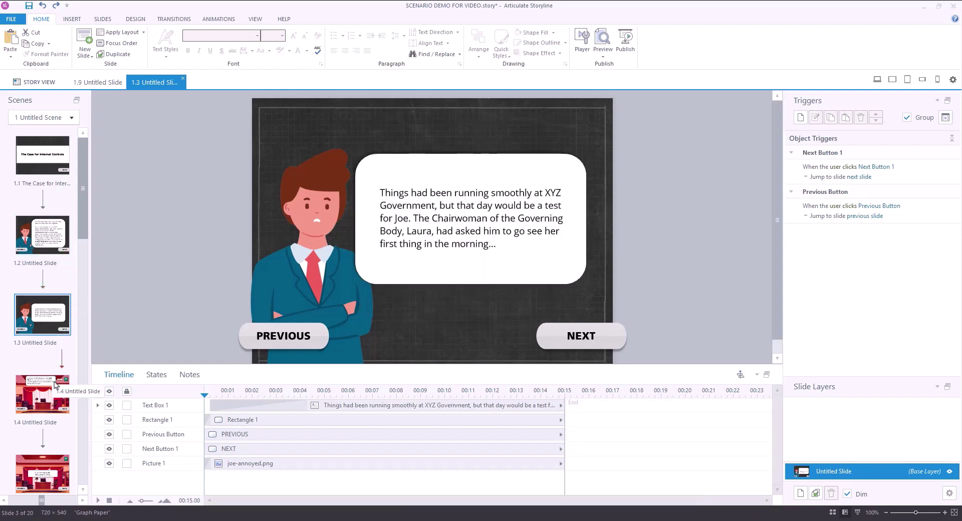
pyautogui.click(42, 394)
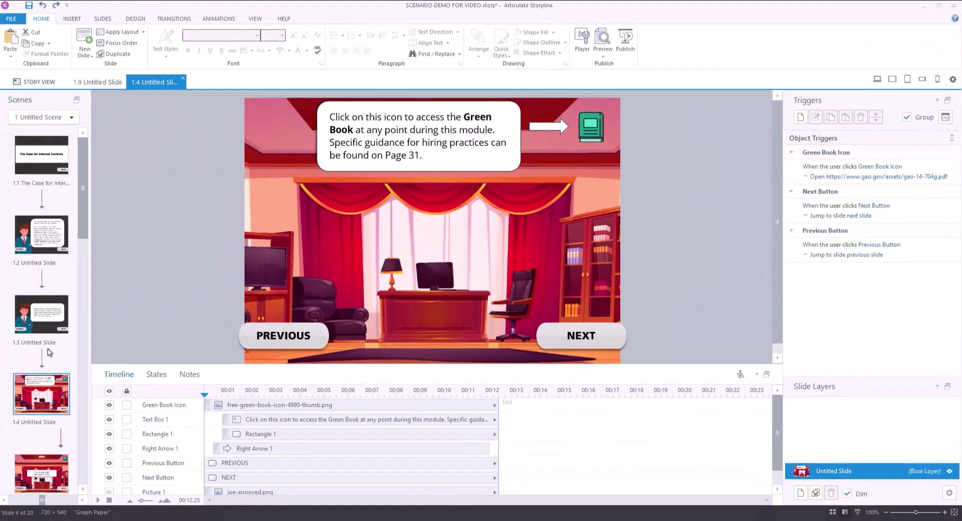
pyautogui.click(30, 482)
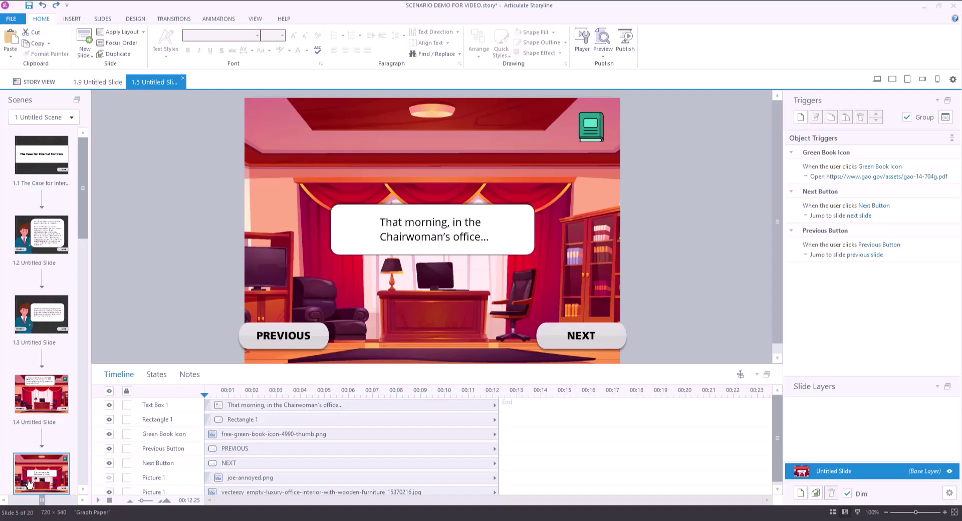
# - View slide 1.6, then open decision slide 1.9 'What will you do?'
pyautogui.scroll(-3, 29, 484)
pyautogui.click(40, 416)
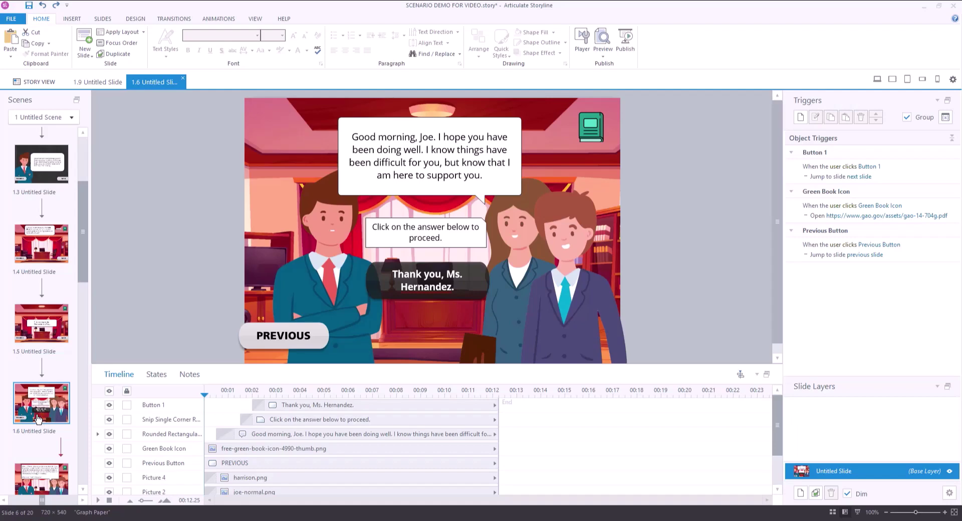
pyautogui.scroll(-3, 42, 424)
pyautogui.click(50, 457)
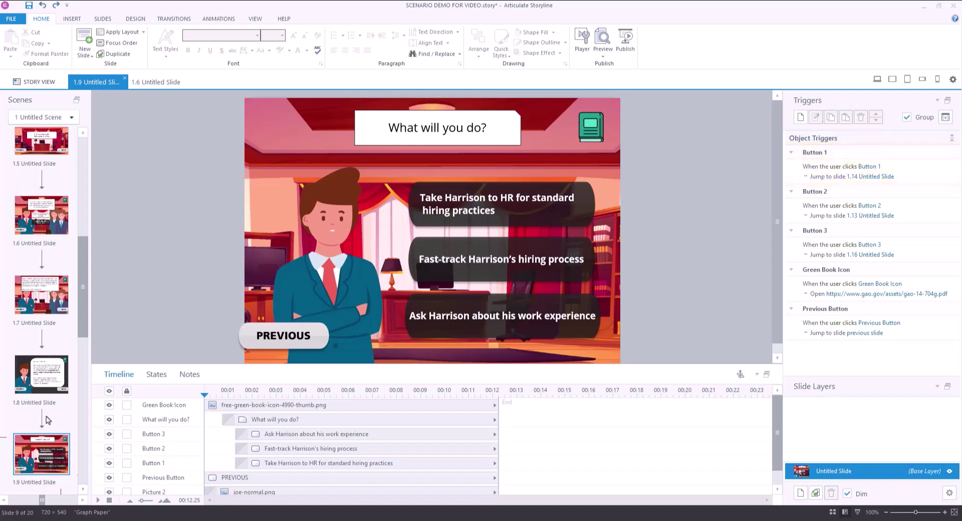
pyautogui.moveTo(842, 166)
pyautogui.click(790, 173)
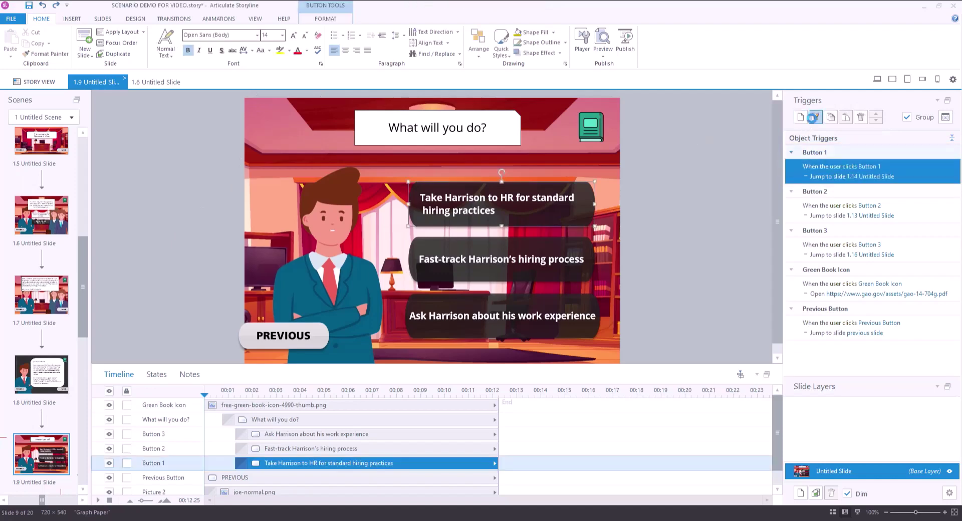
pyautogui.click(813, 118)
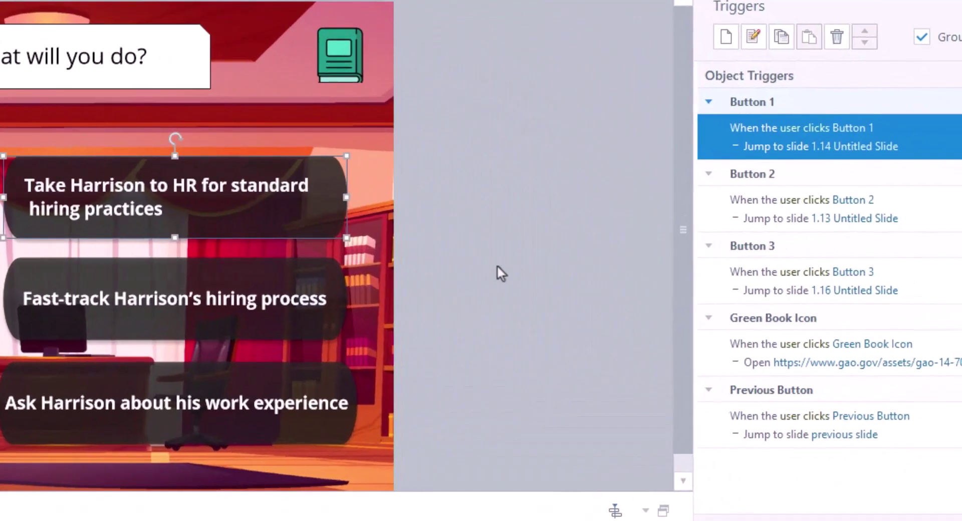
pyautogui.click(703, 205)
pyautogui.click(703, 278)
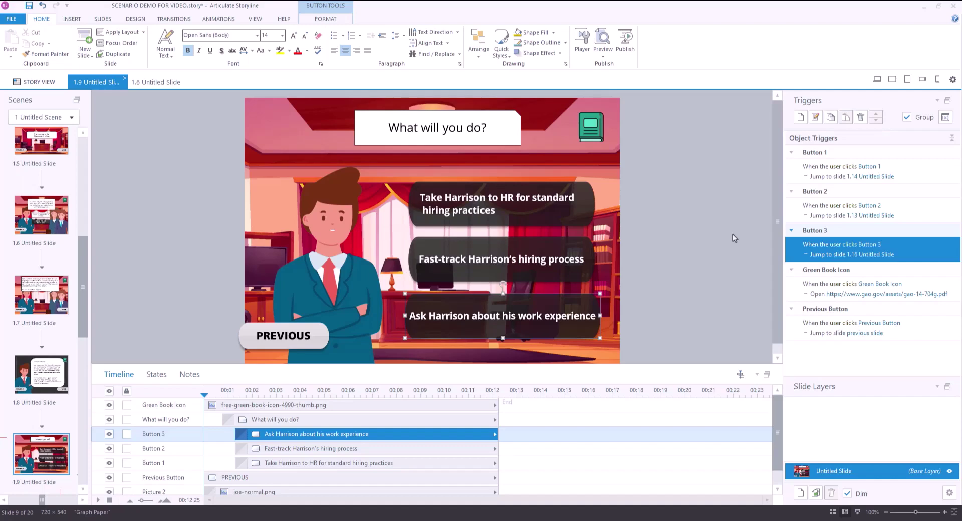
# - Return to Story View and check the triggers of slides 1.14, 1.13 and 1.16
pyautogui.click(39, 84)
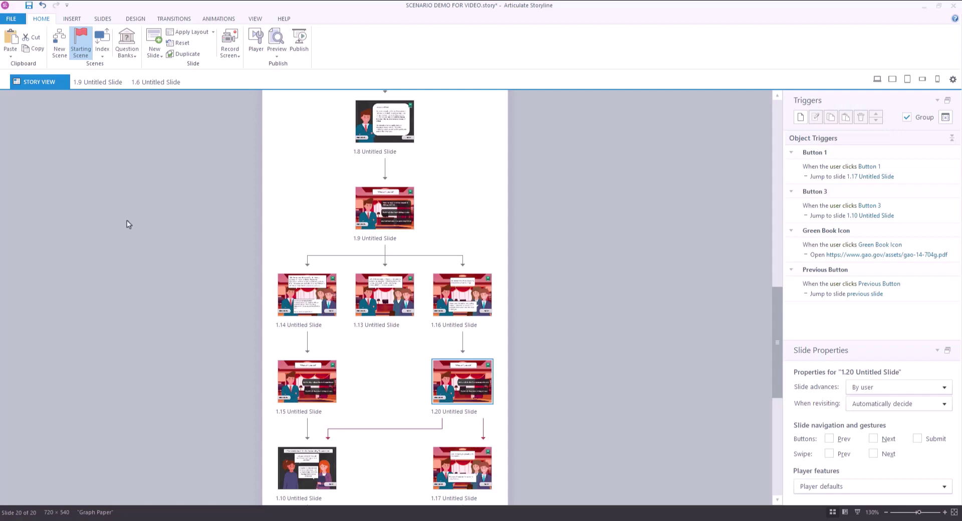
pyautogui.click(296, 303)
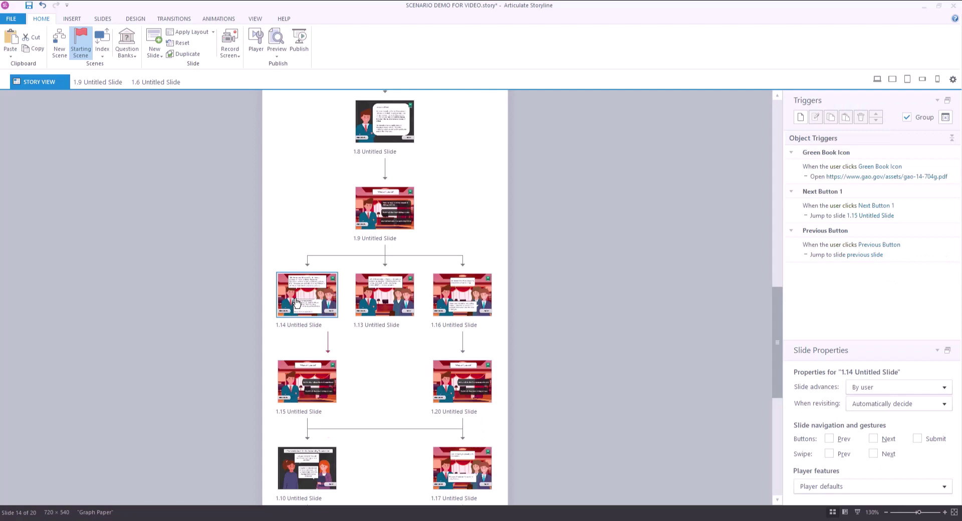
pyautogui.click(371, 303)
pyautogui.click(468, 302)
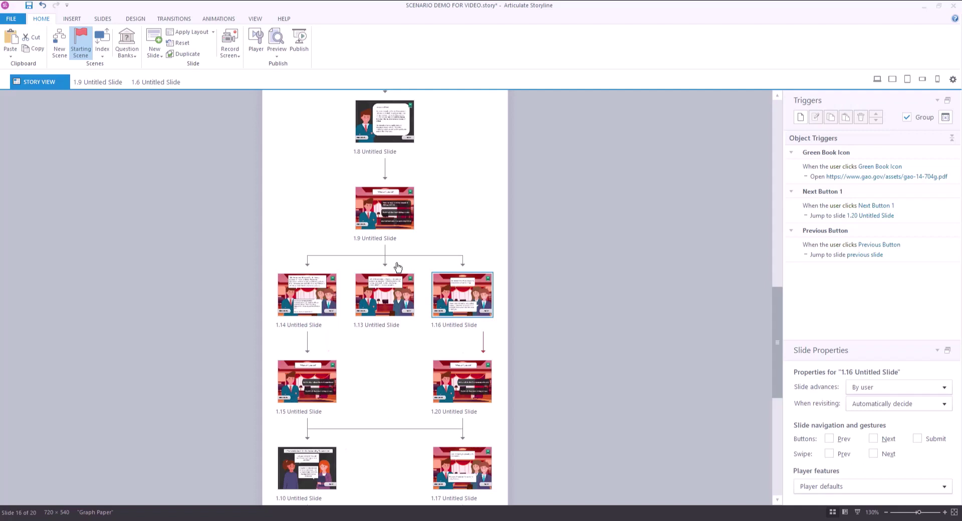
# - Go to the top of Story View and open title slide 1.1 for editing
pyautogui.scroll(10, 399, 267)
pyautogui.click(379, 170)
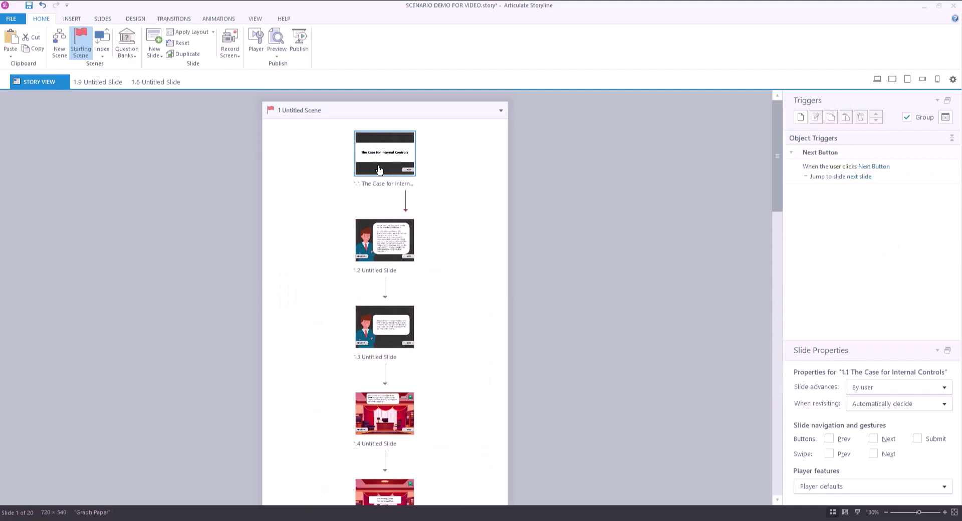
pyautogui.doubleClick(379, 170)
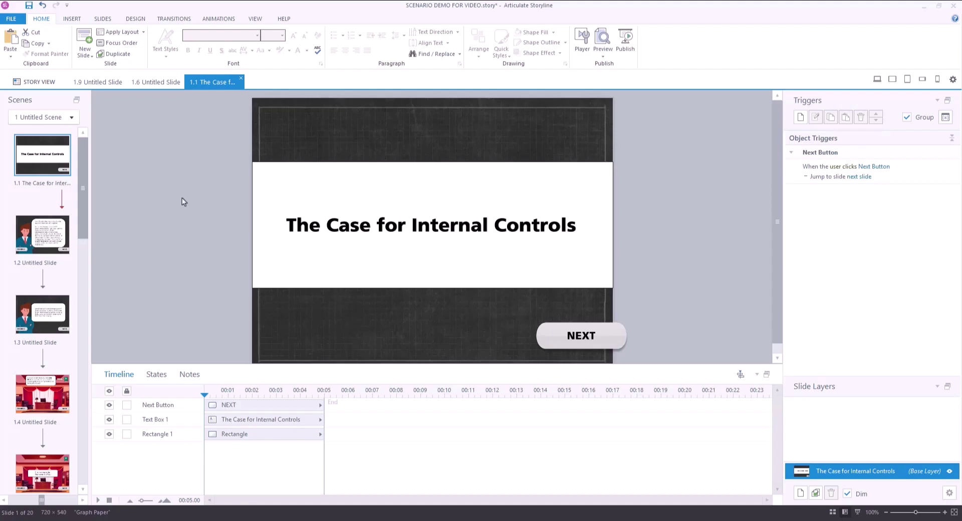
# - Choose the first Vibrance Multiple Choice template under Insert Slide's Graded Questions
pyautogui.rightClick(26, 208)
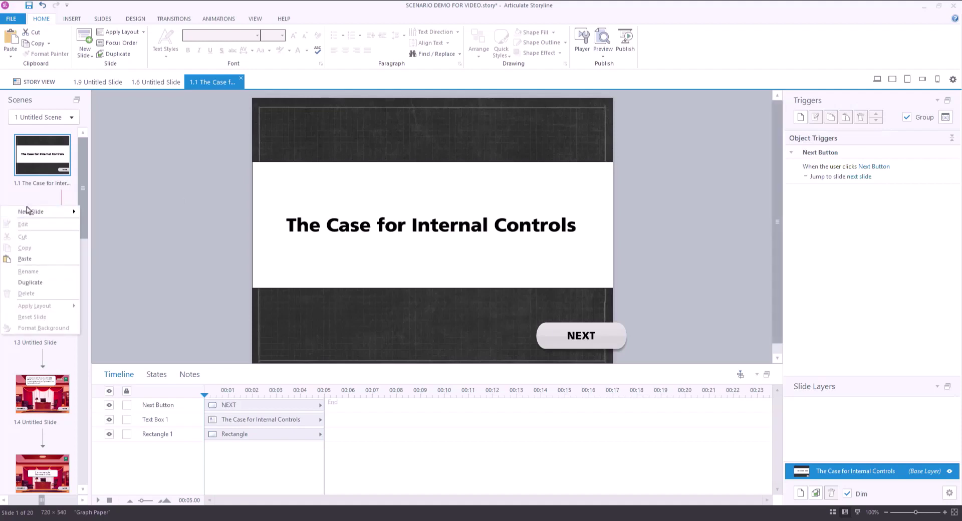
pyautogui.click(28, 210)
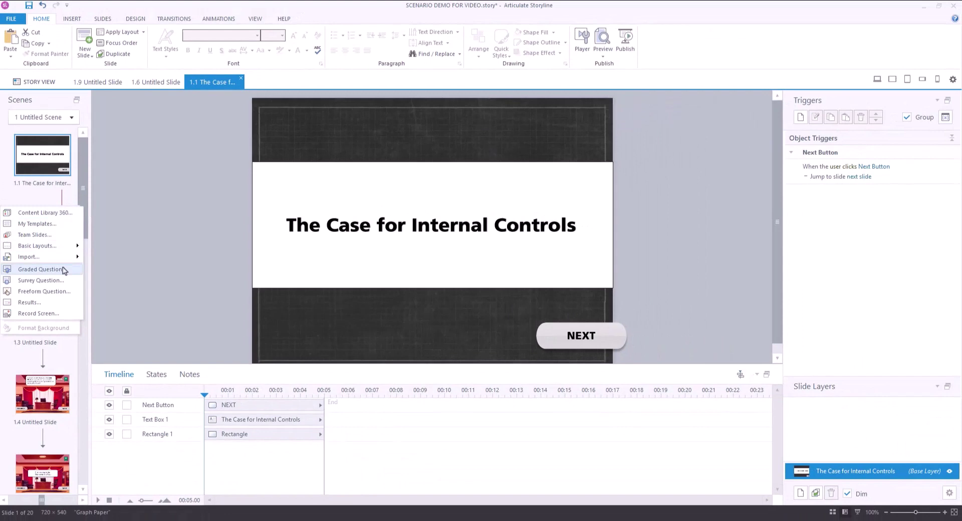
pyautogui.click(64, 269)
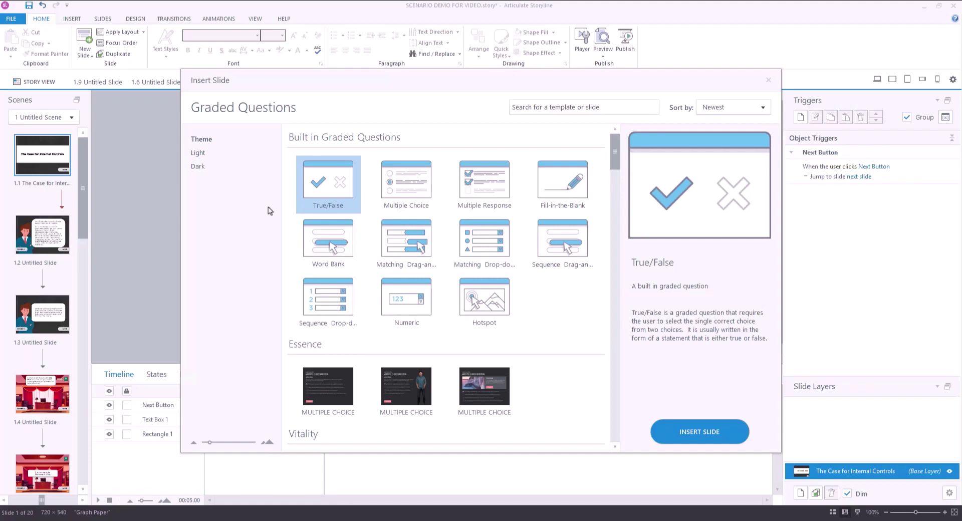
pyautogui.scroll(-5, 310, 228)
pyautogui.scroll(-5, 330, 238)
pyautogui.scroll(3, 329, 240)
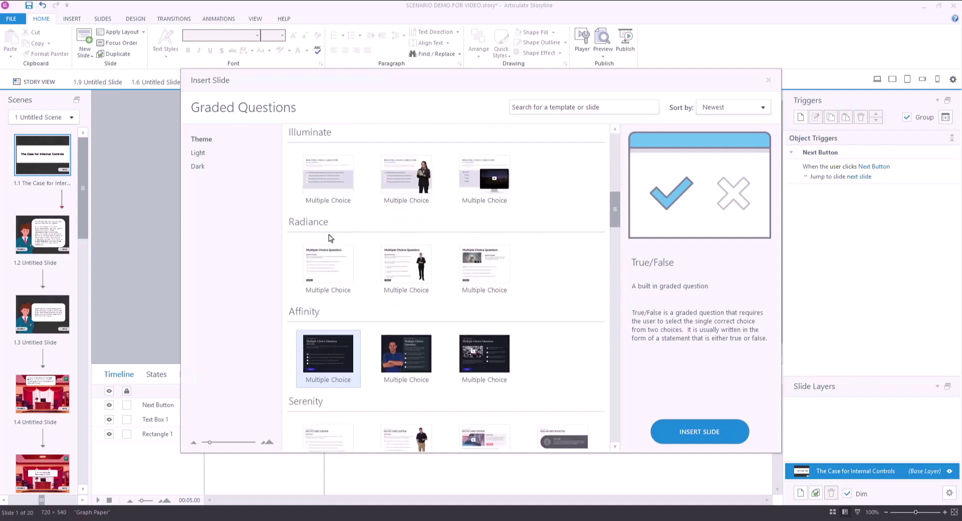
pyautogui.scroll(-2, 325, 238)
pyautogui.scroll(-1, 323, 236)
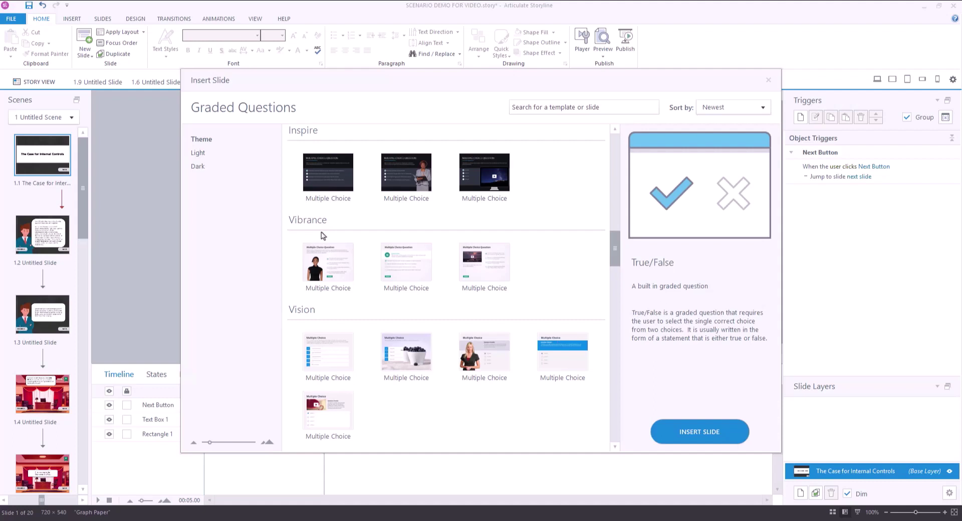
pyautogui.click(325, 262)
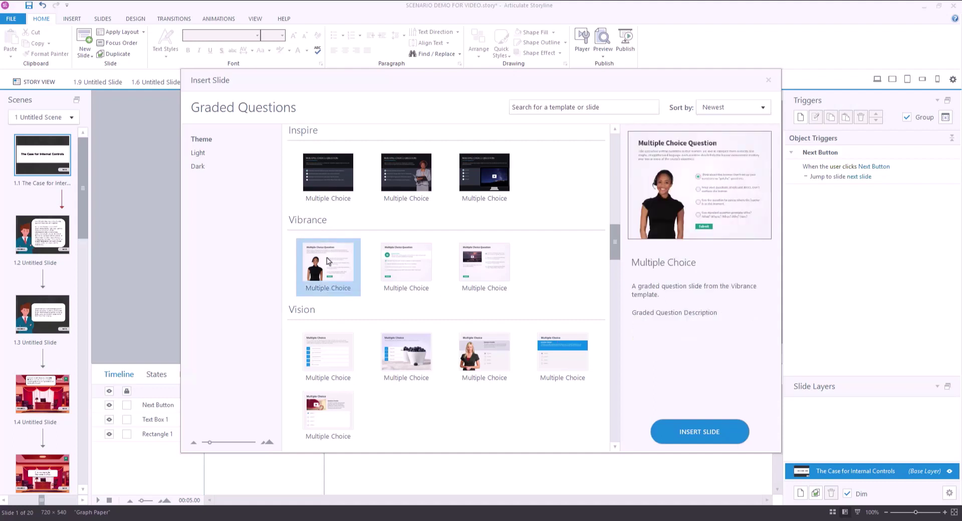
# - Insert the Vibrance multiple-choice slide as slide 1.2 and view it in Slide View
pyautogui.click(728, 434)
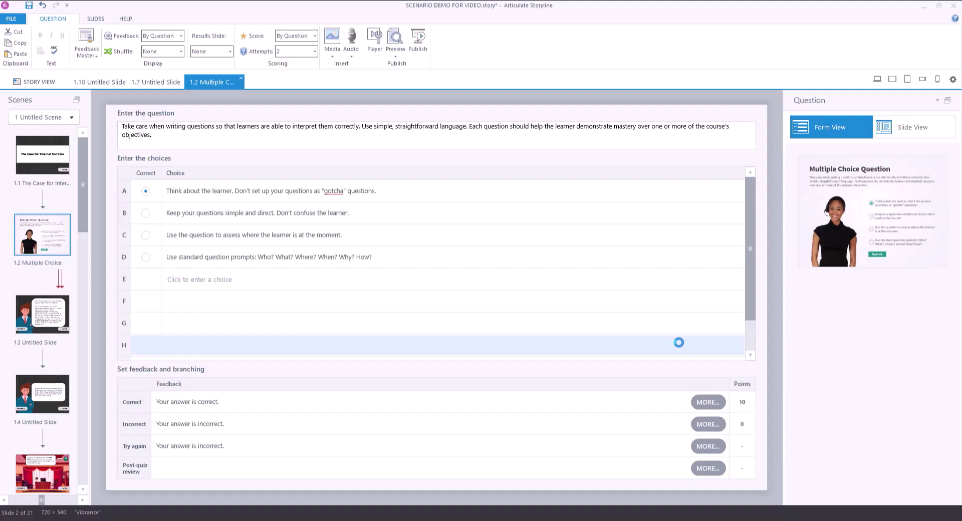
pyautogui.click(902, 135)
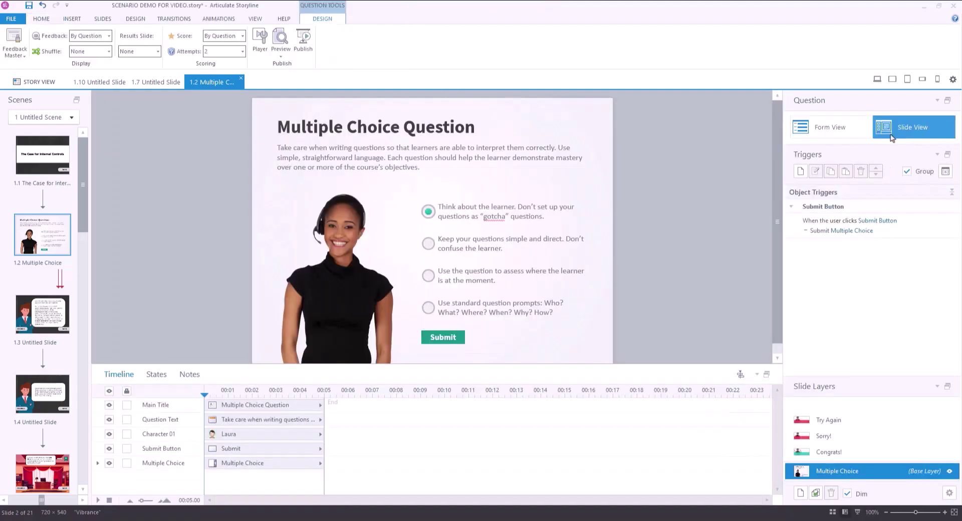
# - Switch the question slide back to Form View for editing
pyautogui.click(856, 134)
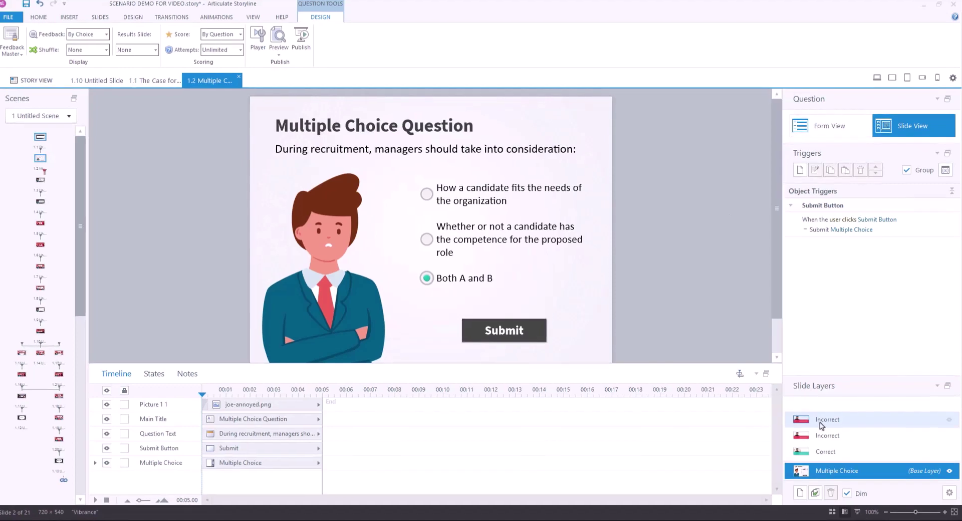
pyautogui.moveTo(835, 368)
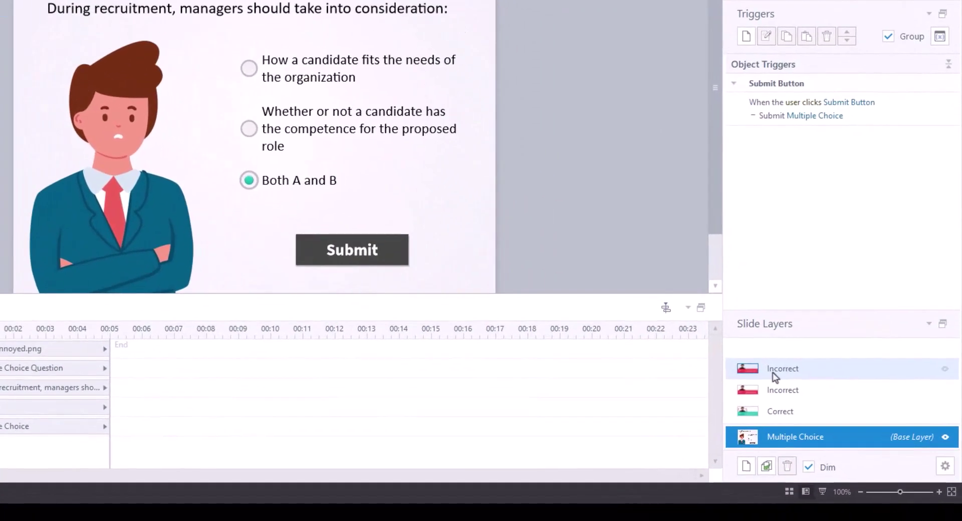
# - Open slide 1.2's first Incorrect feedback layer
pyautogui.click(772, 372)
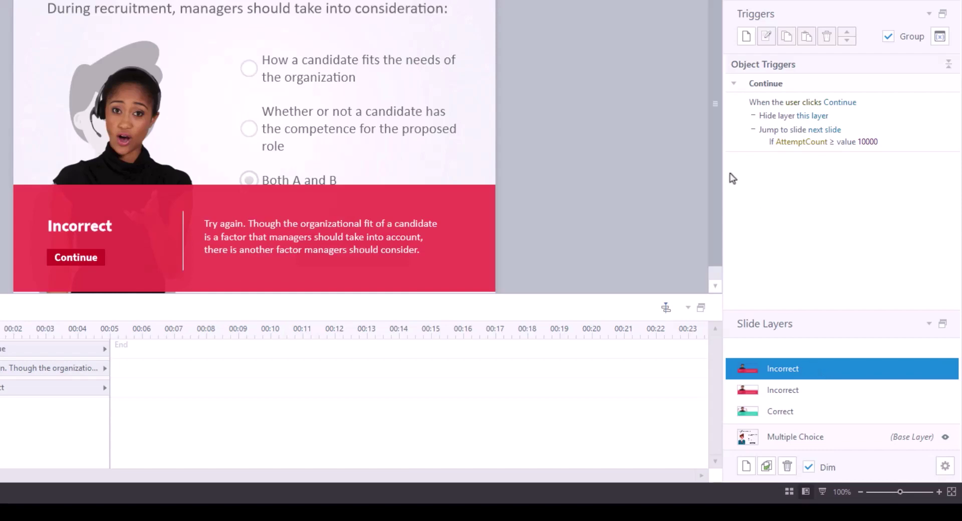
# - Delete the Continue button's 'Jump to next slide' trigger on the Incorrect layer
pyautogui.click(795, 244)
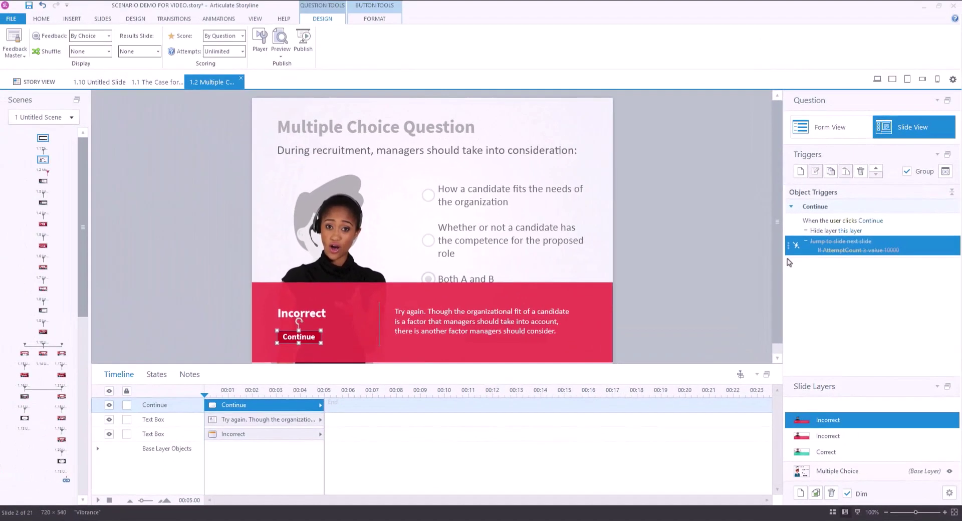
pyautogui.press('Delete')
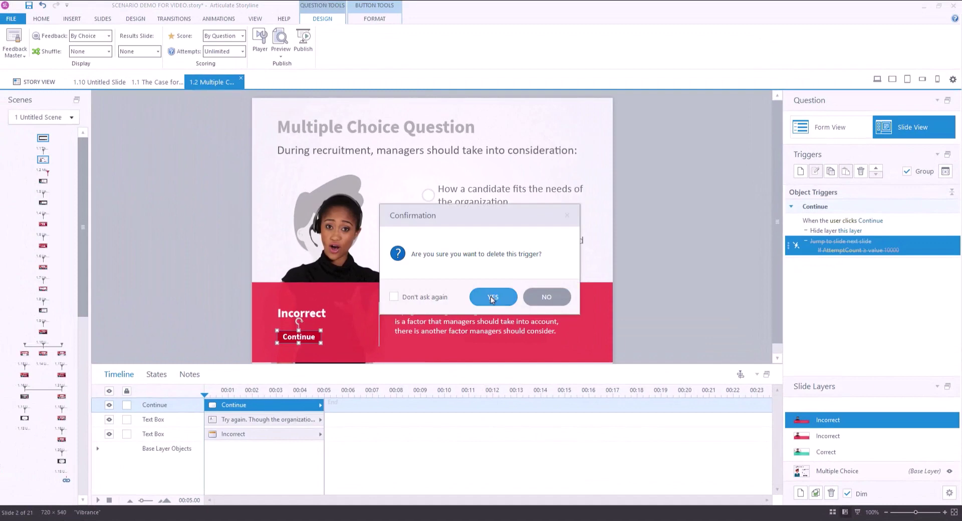
pyautogui.click(492, 298)
pyautogui.click(897, 453)
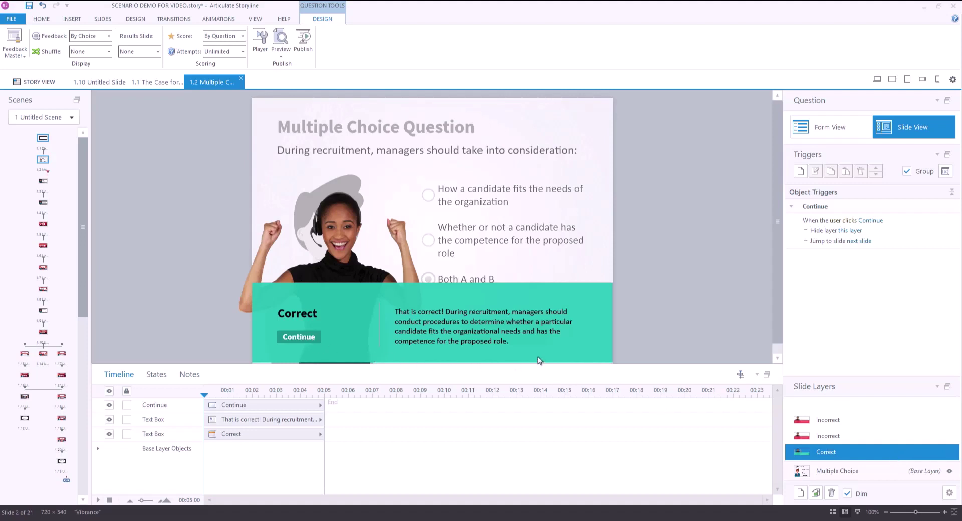
# - Preview the entire project and advance to the multiple-choice question
pyautogui.click(276, 52)
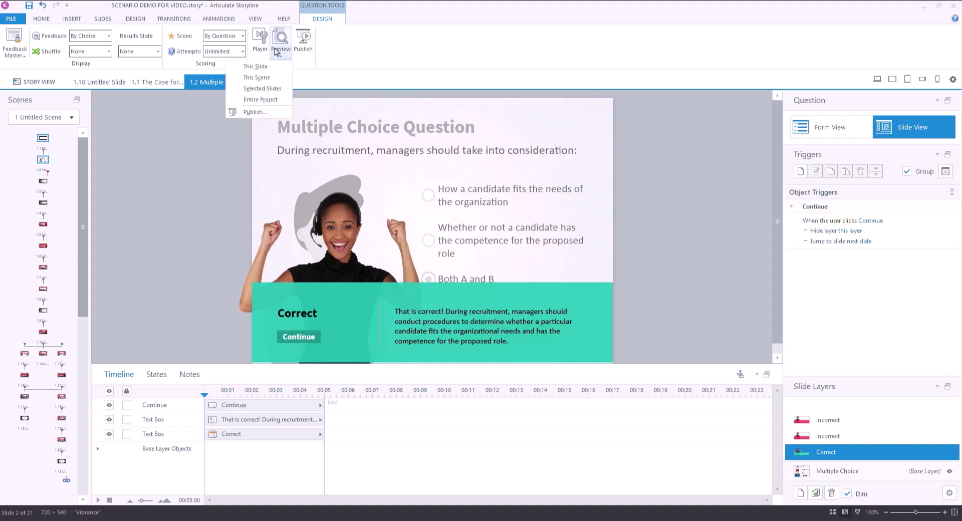
pyautogui.click(259, 102)
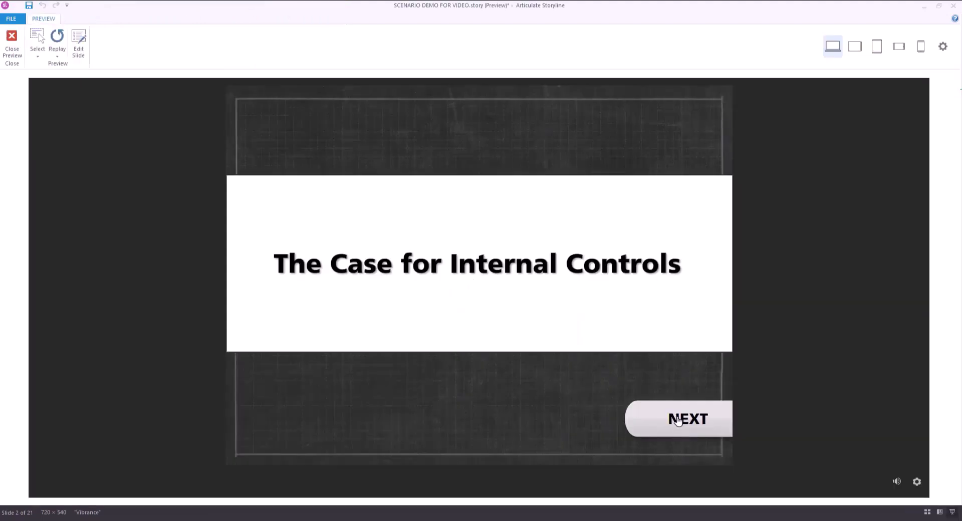
pyautogui.click(679, 422)
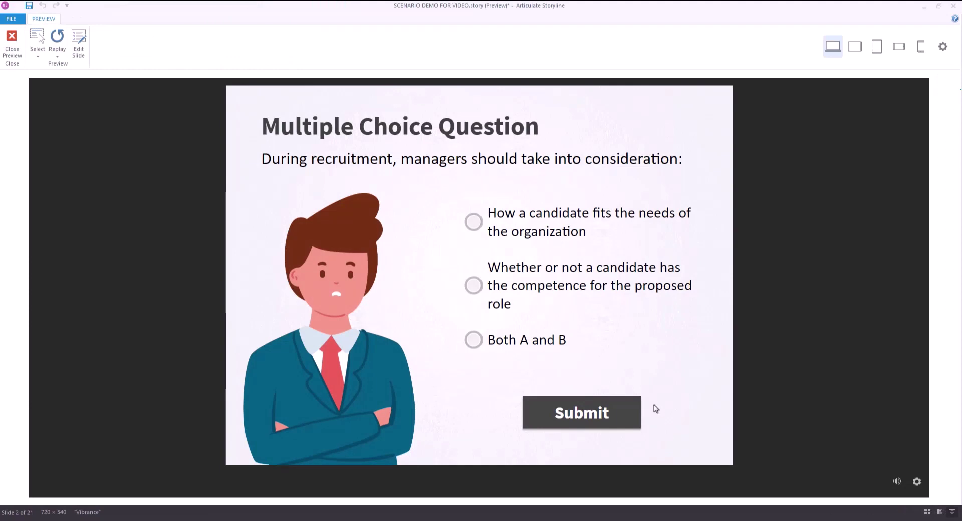
# - Submit the organization-fit and competence answers, confirming Incorrect feedback returns to the question
pyautogui.click(551, 235)
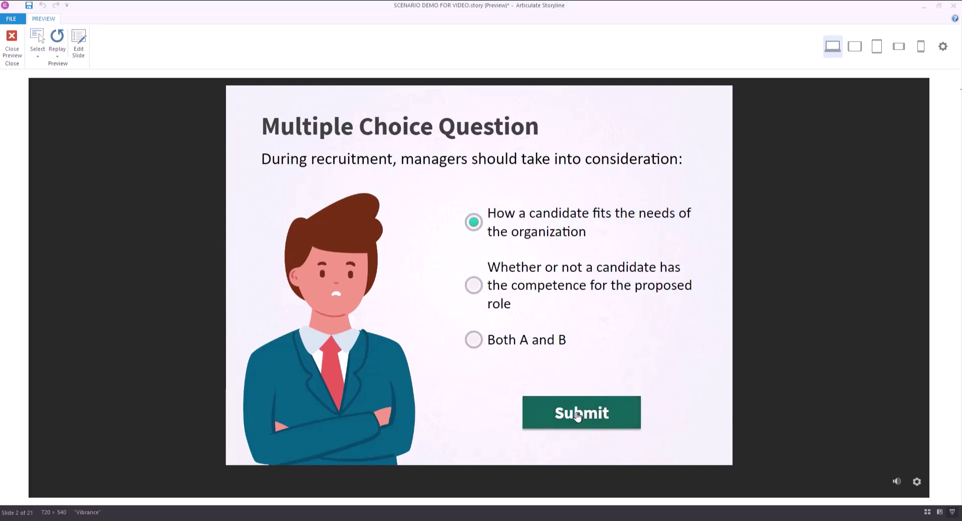
pyautogui.click(569, 413)
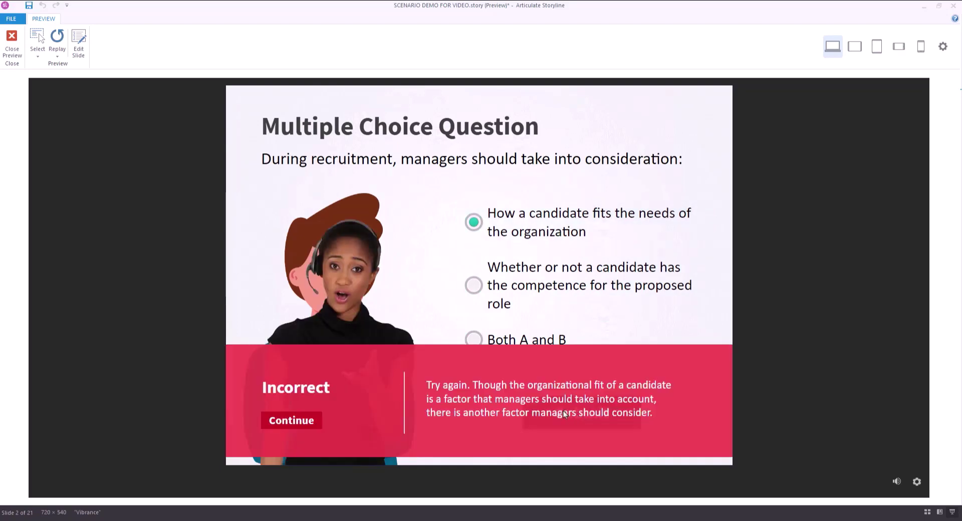
pyautogui.click(291, 423)
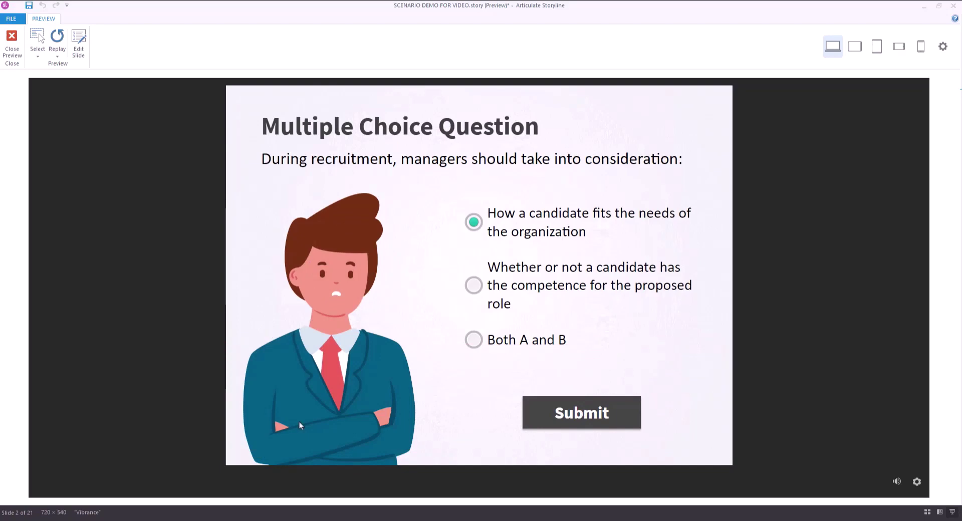
pyautogui.click(497, 300)
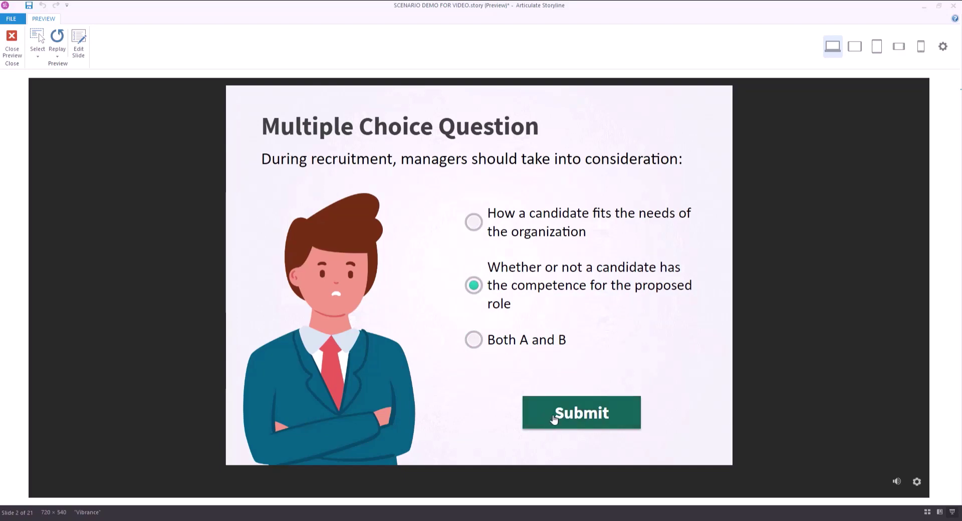
pyautogui.click(555, 419)
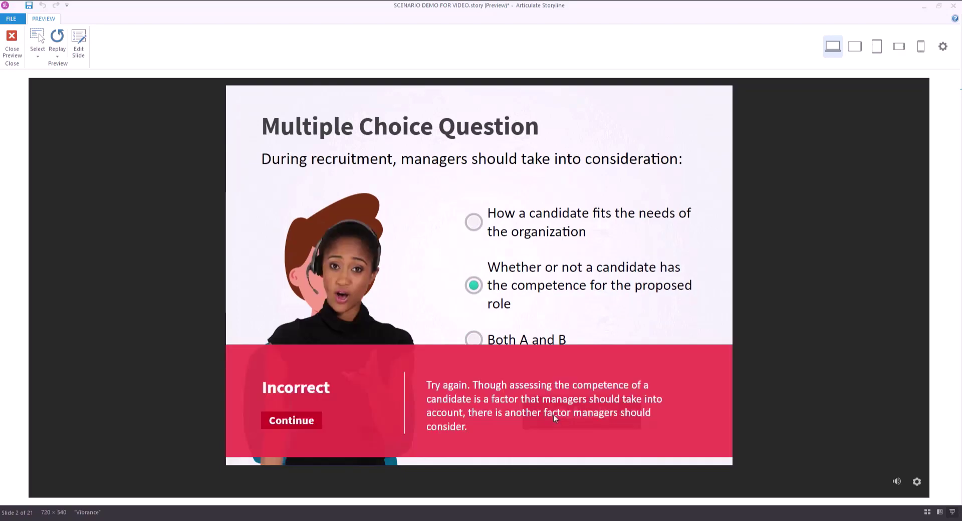
pyautogui.click(304, 426)
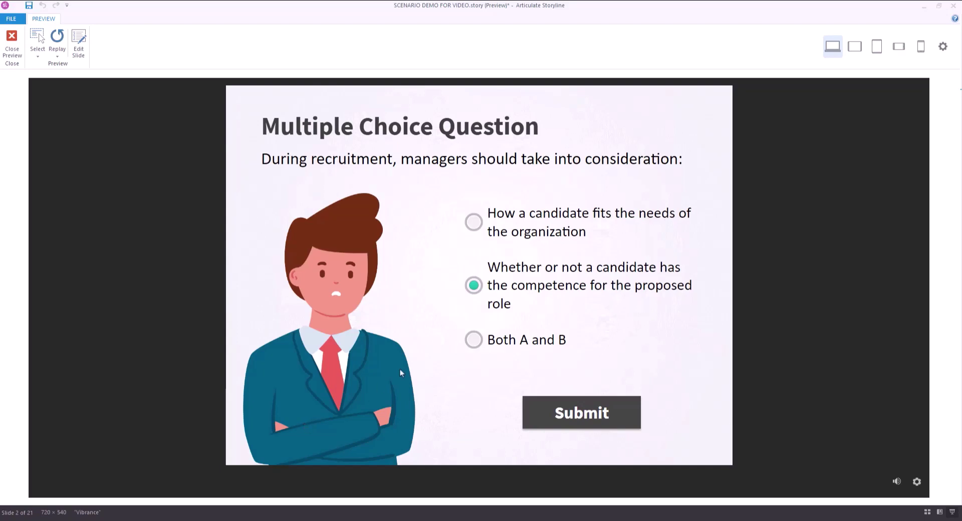
# - Submit 'Both A and B' and confirm Correct feedback advances to Joe's story slide
pyautogui.click(482, 343)
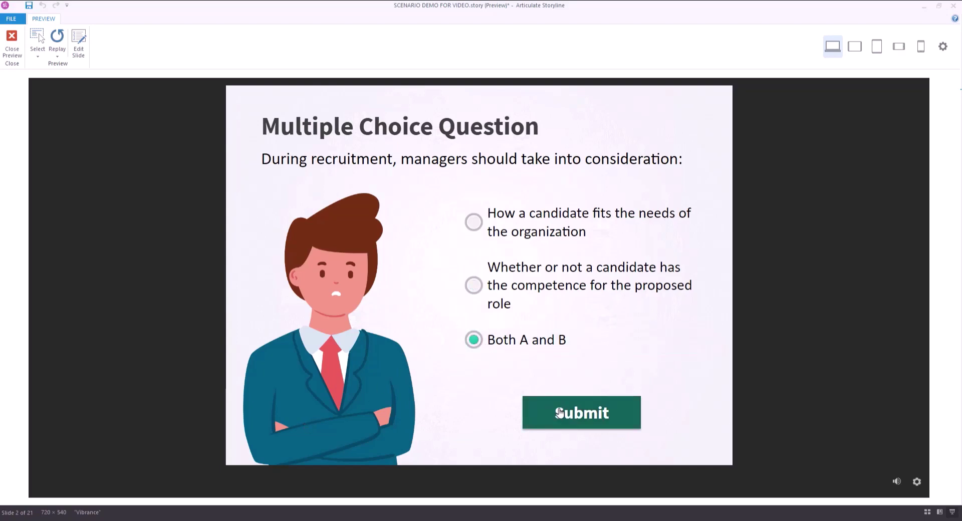
pyautogui.click(581, 412)
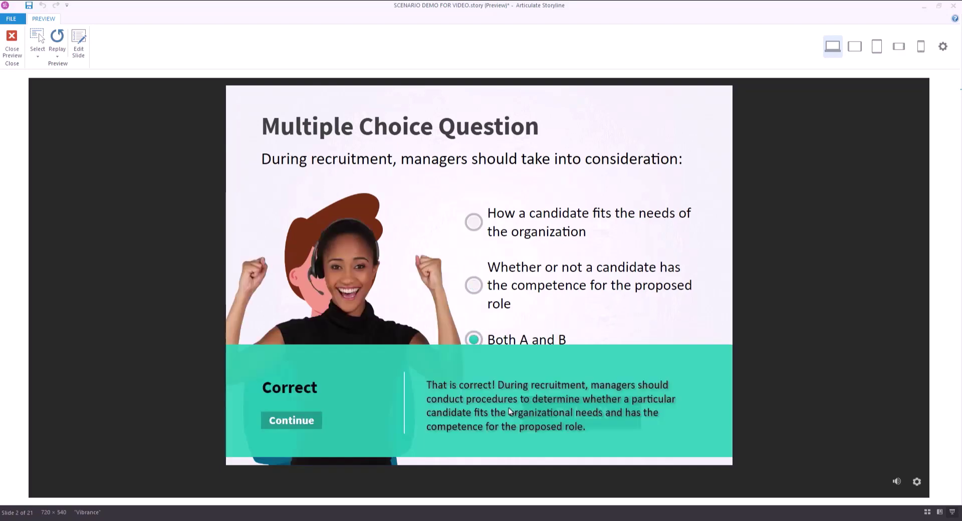
pyautogui.click(303, 430)
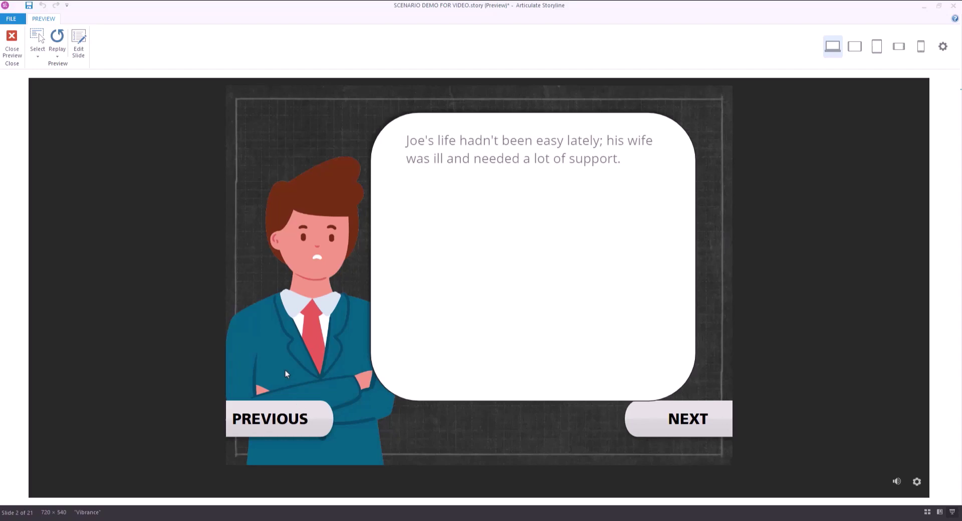
# - Close the preview and check that Story View places Multiple Choice as slide 1.2
pyautogui.click(10, 50)
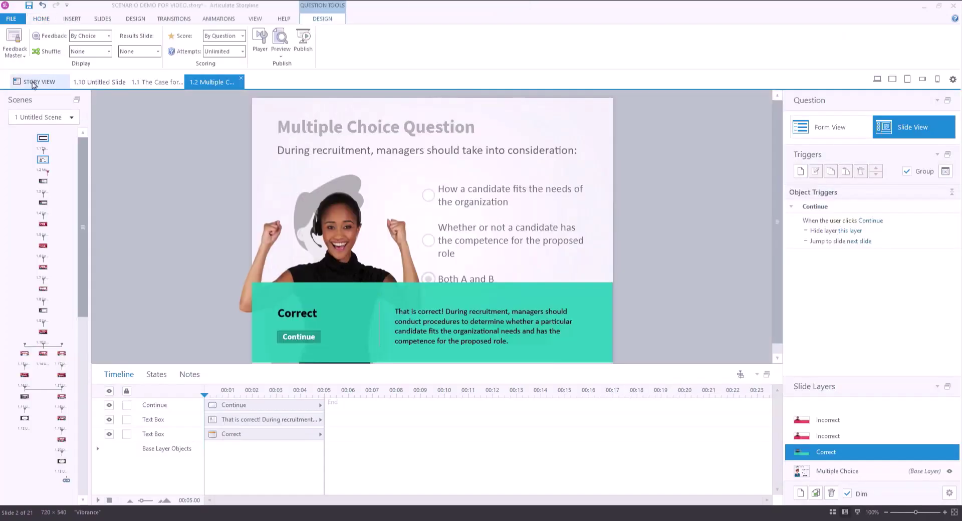
pyautogui.click(33, 82)
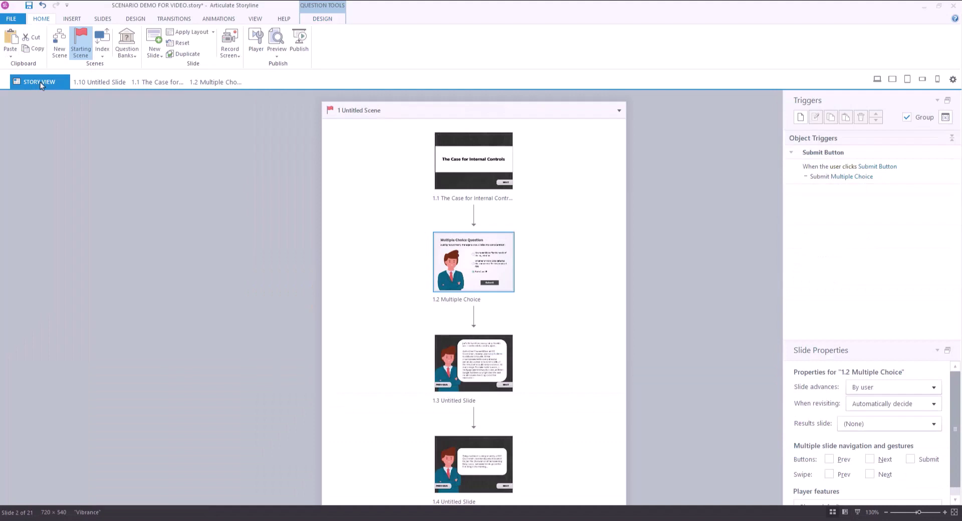